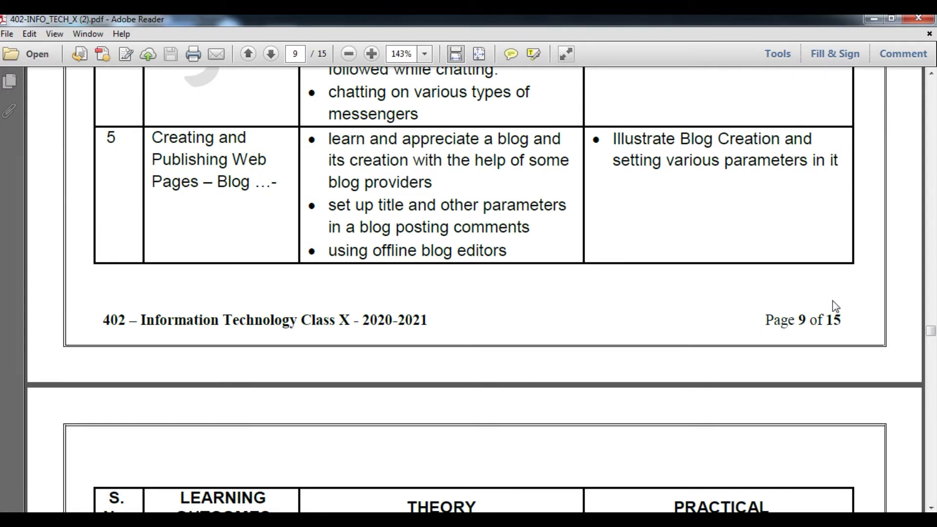
scroll(834, 305, down, 3)
scroll(834, 306, down, 5)
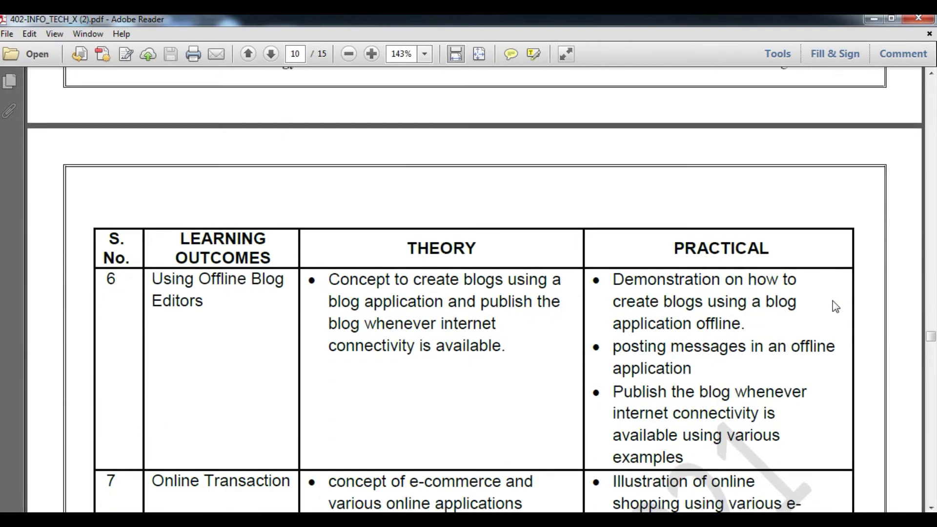
scroll(834, 305, down, 2)
scroll(832, 300, down, 1)
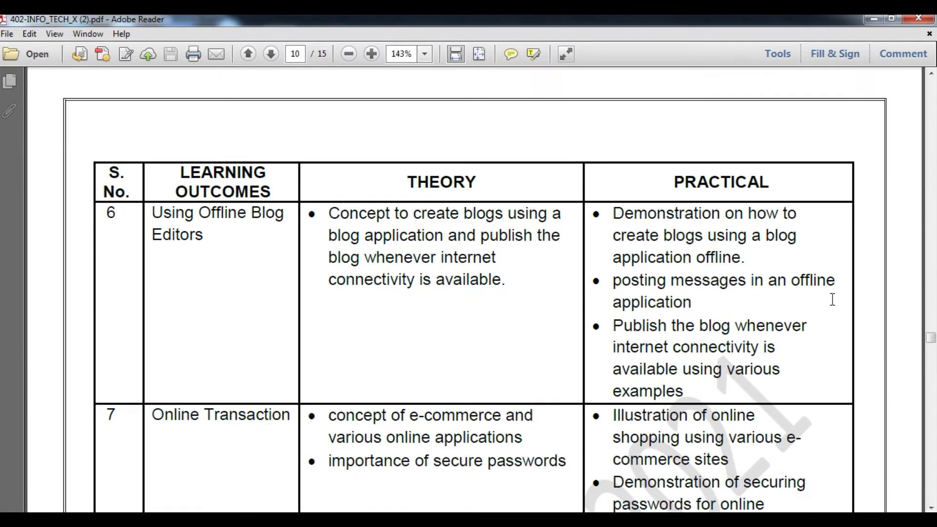
scroll(832, 301, up, 1)
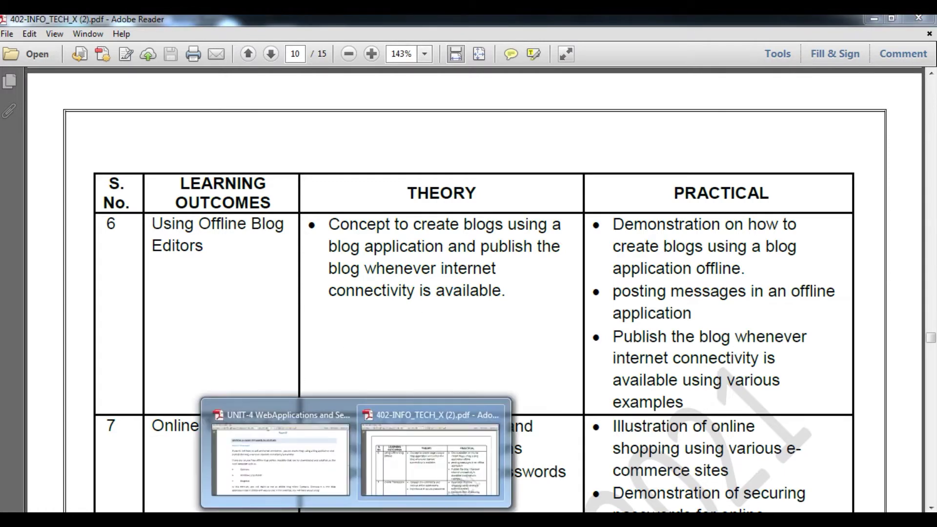
Bring up the UNIT-4 WebApplications and Security PDF to read Session 6 on offline blog editors
click(281, 461)
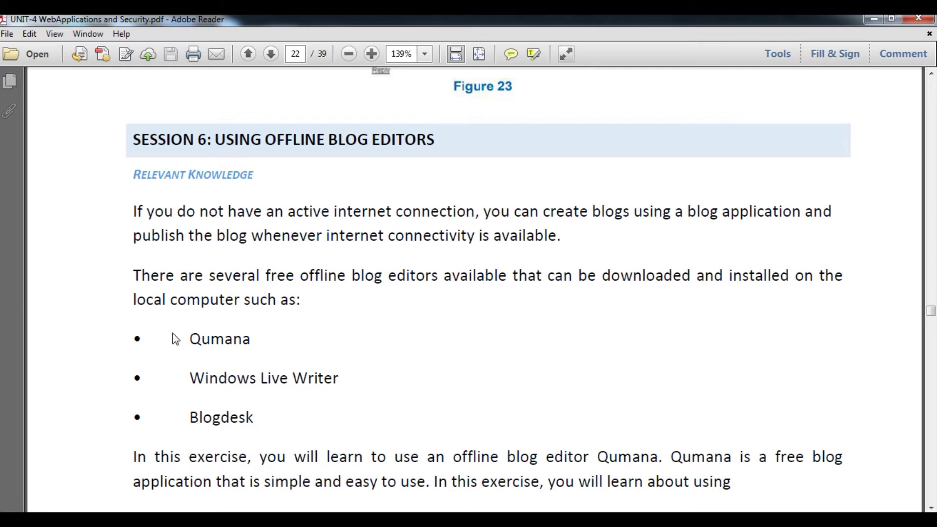
scroll(172, 333, down, 3)
scroll(172, 333, down, 3)
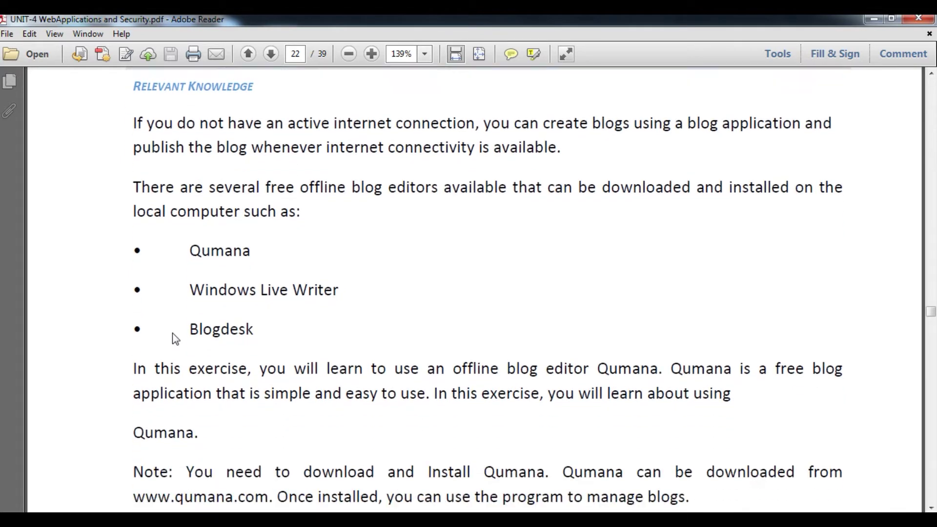
scroll(171, 333, down, 2)
scroll(172, 333, down, 1)
scroll(172, 334, down, 1)
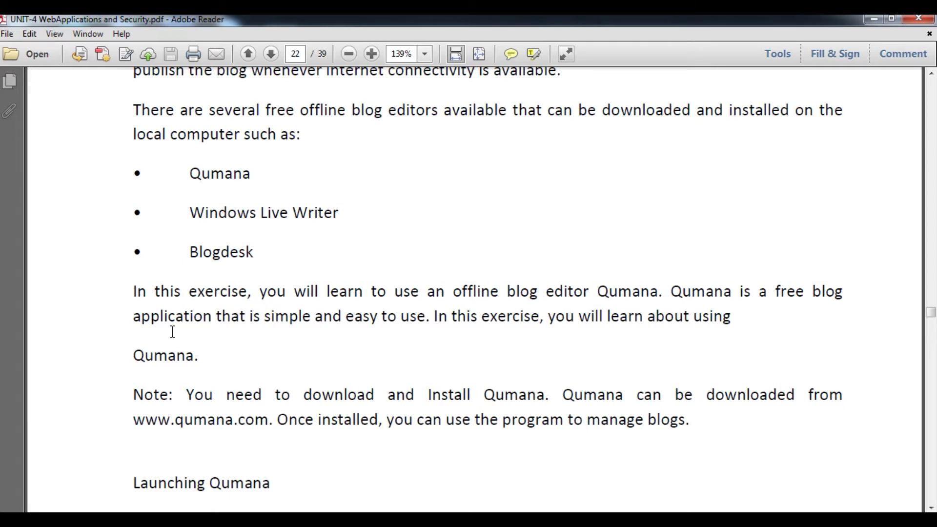
scroll(172, 332, down, 4)
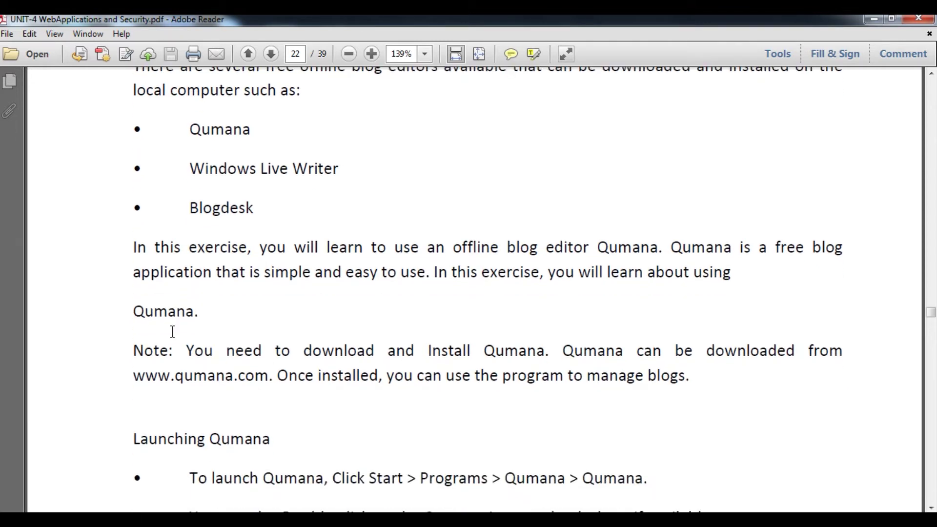
scroll(174, 337, down, 3)
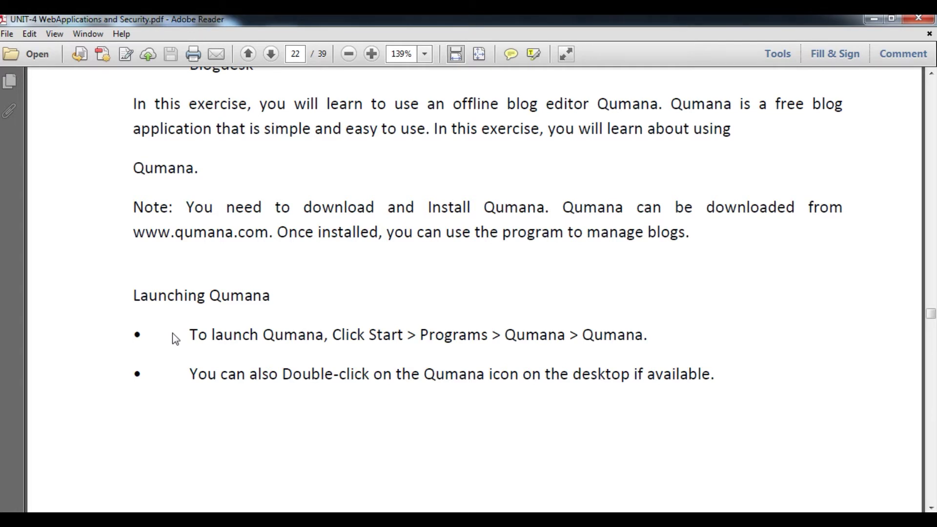
scroll(172, 334, down, 3)
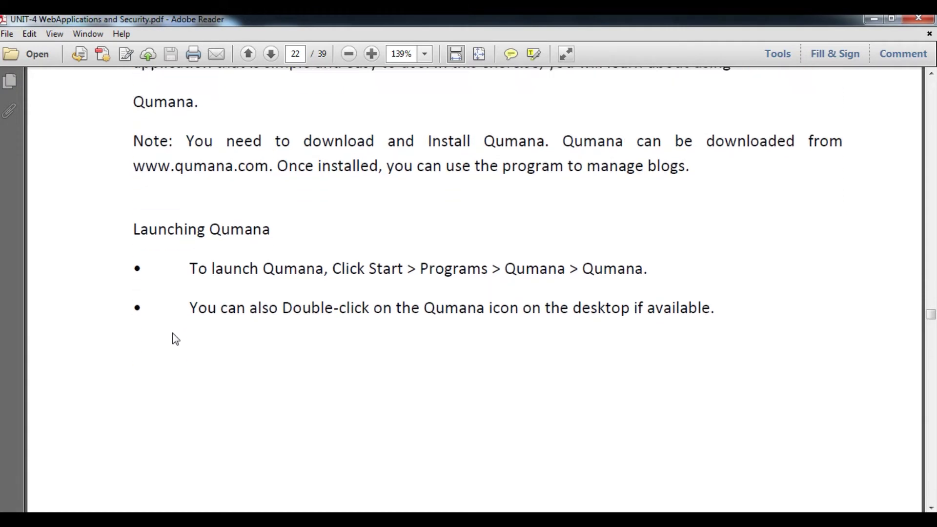
scroll(172, 333, down, 1)
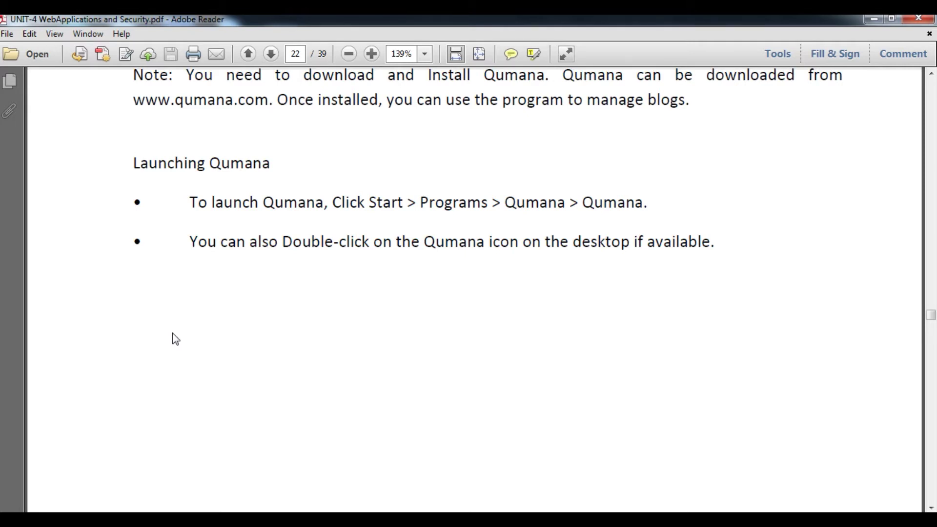
scroll(172, 333, down, 8)
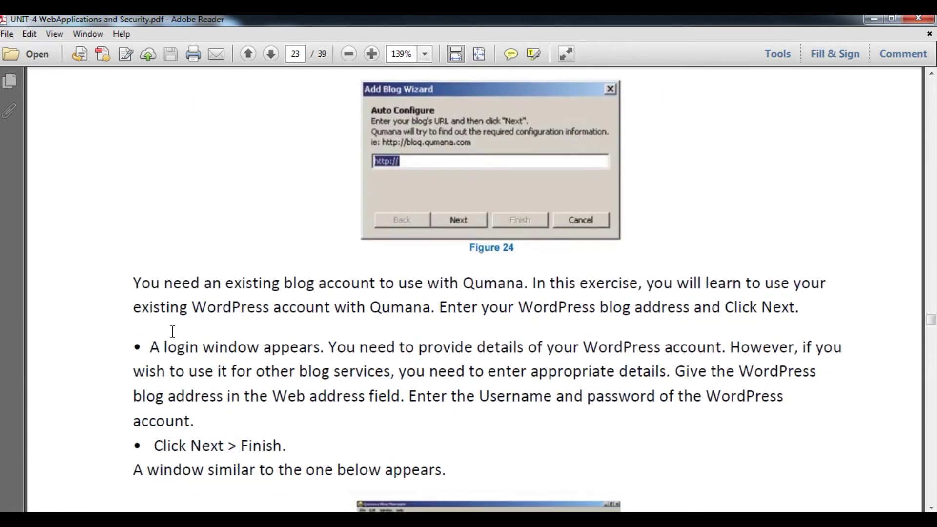
scroll(172, 332, up, 1)
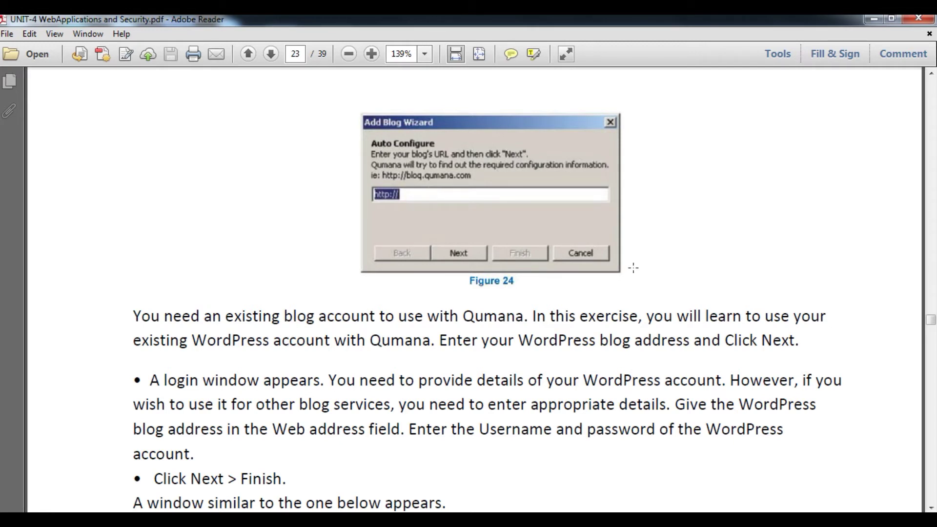
scroll(632, 268, down, 3)
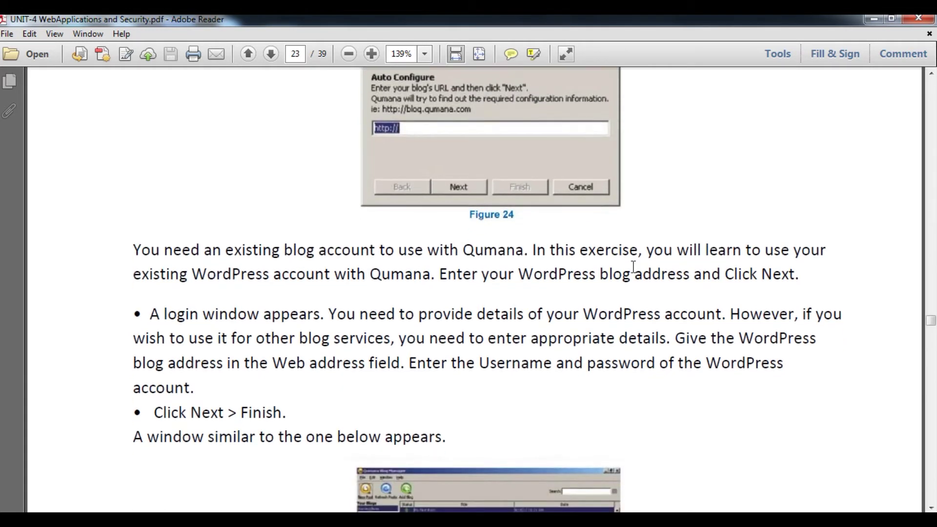
scroll(633, 268, down, 2)
scroll(633, 268, down, 2)
scroll(633, 270, down, 2)
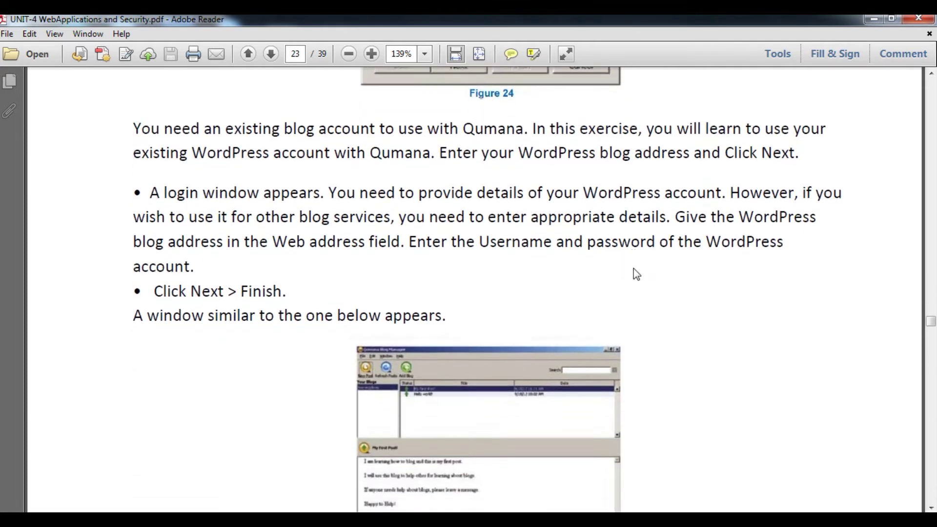
scroll(635, 272, down, 2)
scroll(636, 274, down, 1)
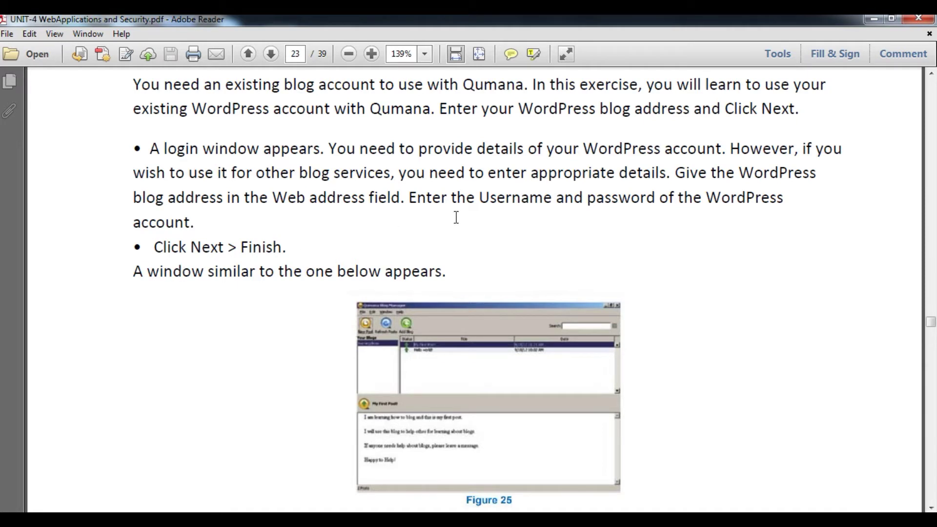
scroll(456, 218, down, 4)
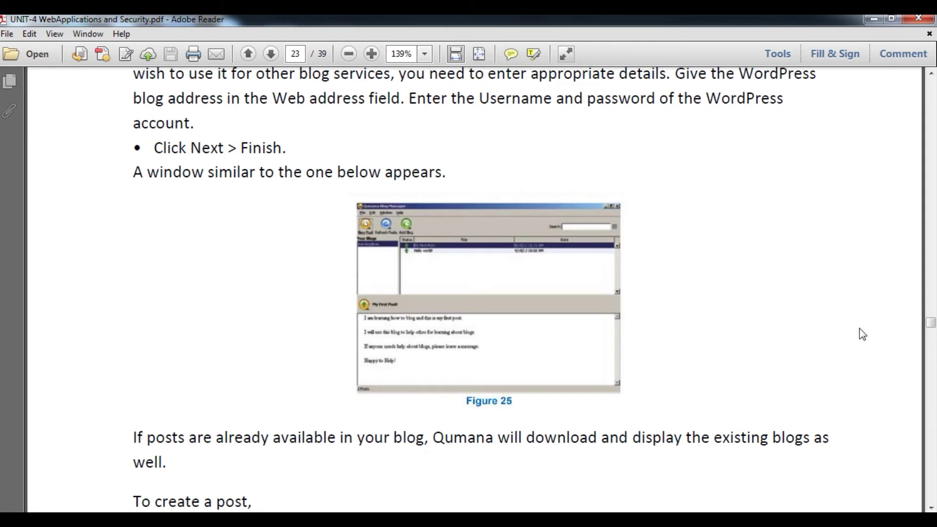
scroll(862, 334, down, 2)
scroll(862, 334, down, 2)
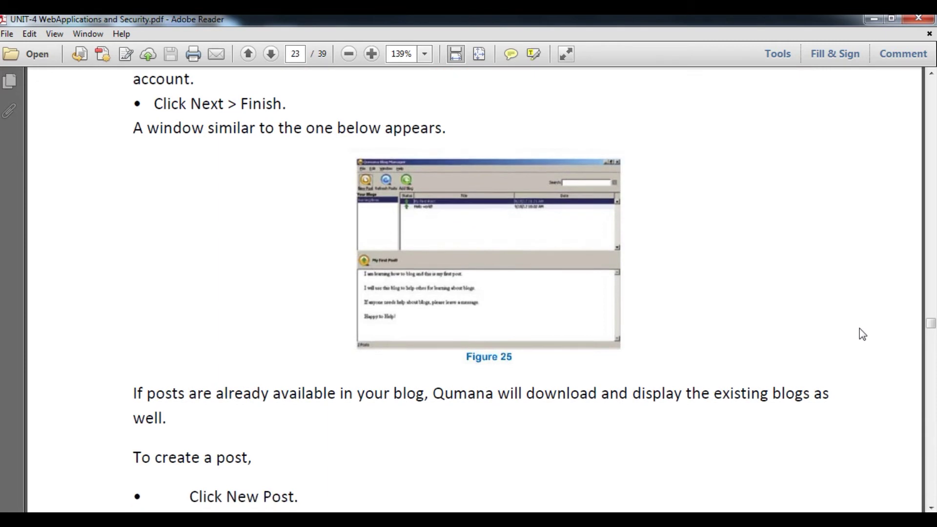
scroll(862, 334, down, 2)
scroll(862, 333, down, 2)
scroll(862, 334, down, 1)
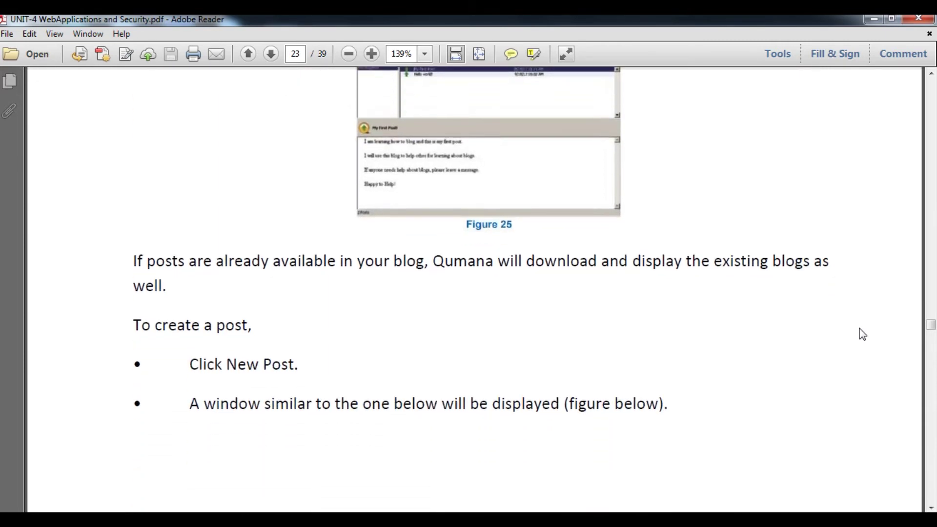
scroll(862, 333, up, 1)
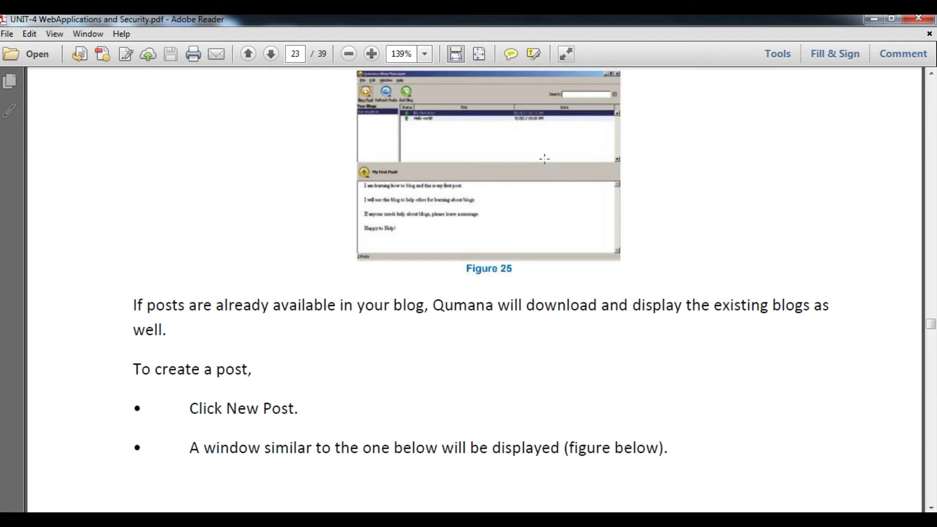
scroll(711, 198, down, 2)
scroll(711, 198, down, 2)
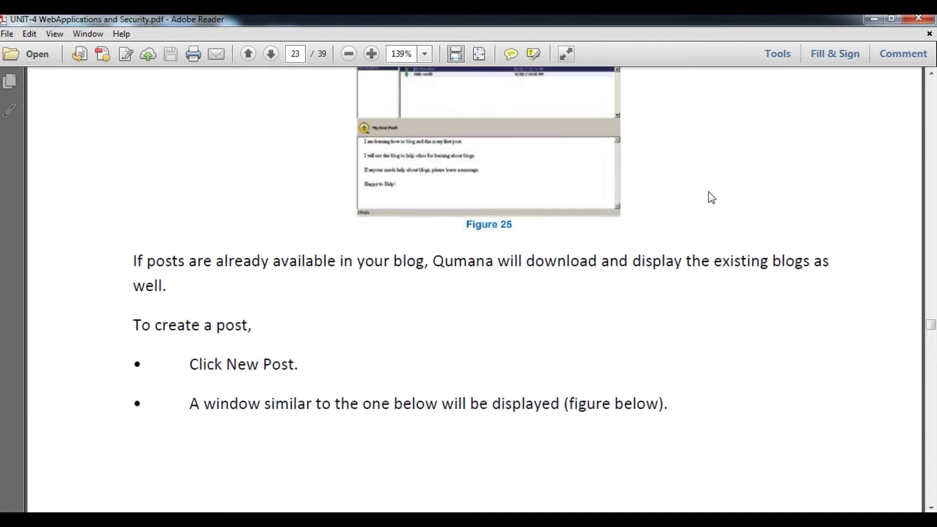
scroll(711, 197, down, 2)
scroll(708, 189, down, 2)
scroll(708, 189, down, 2)
scroll(709, 194, down, 2)
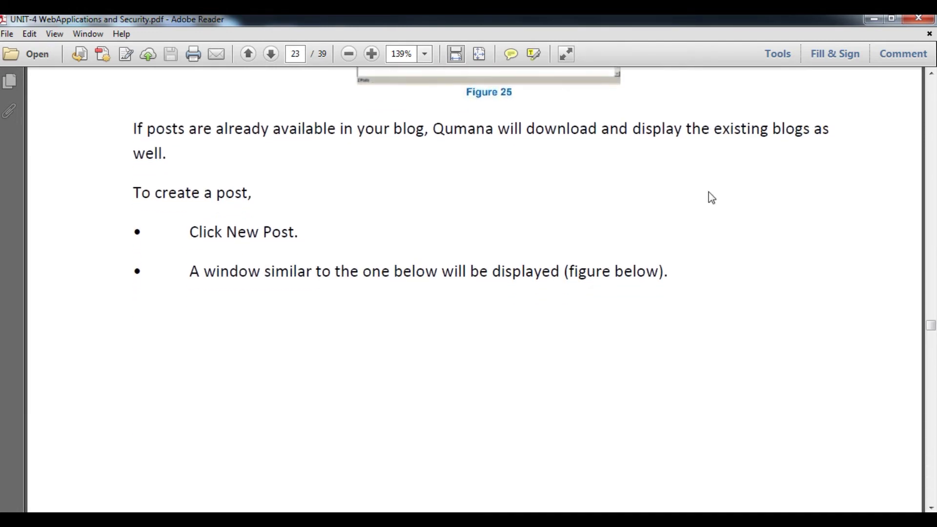
scroll(710, 197, down, 2)
scroll(711, 198, down, 2)
scroll(710, 197, down, 1)
scroll(711, 198, down, 1)
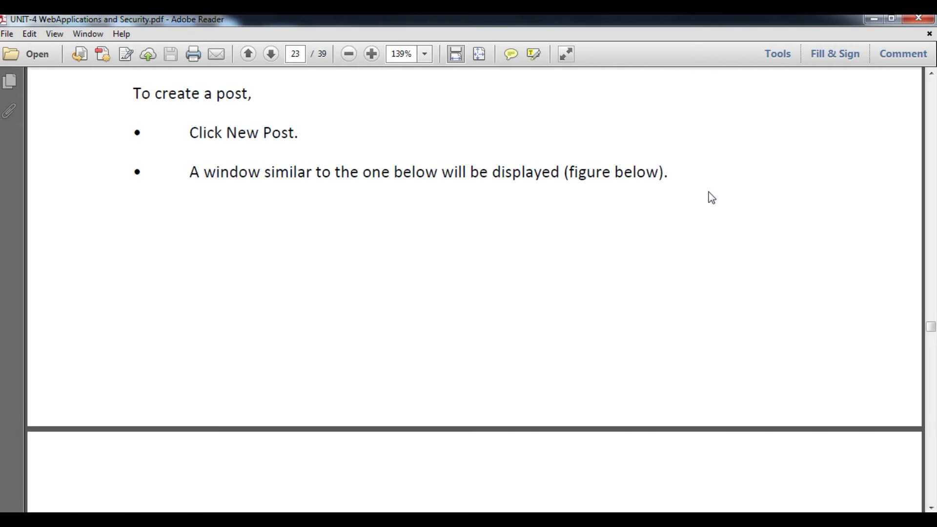
scroll(710, 198, down, 2)
scroll(710, 198, down, 4)
scroll(710, 198, down, 5)
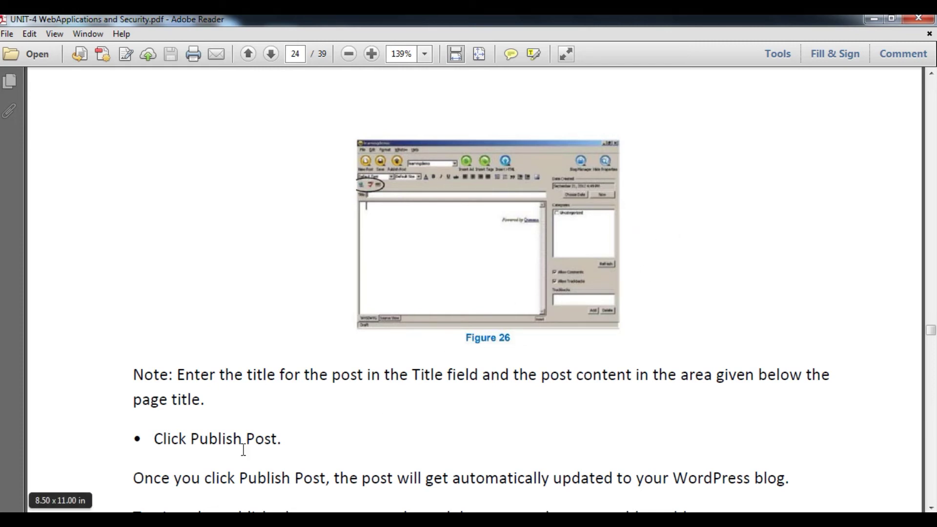
scroll(596, 214, down, 2)
scroll(596, 215, down, 2)
scroll(596, 215, down, 2)
scroll(595, 214, down, 1)
scroll(596, 215, down, 1)
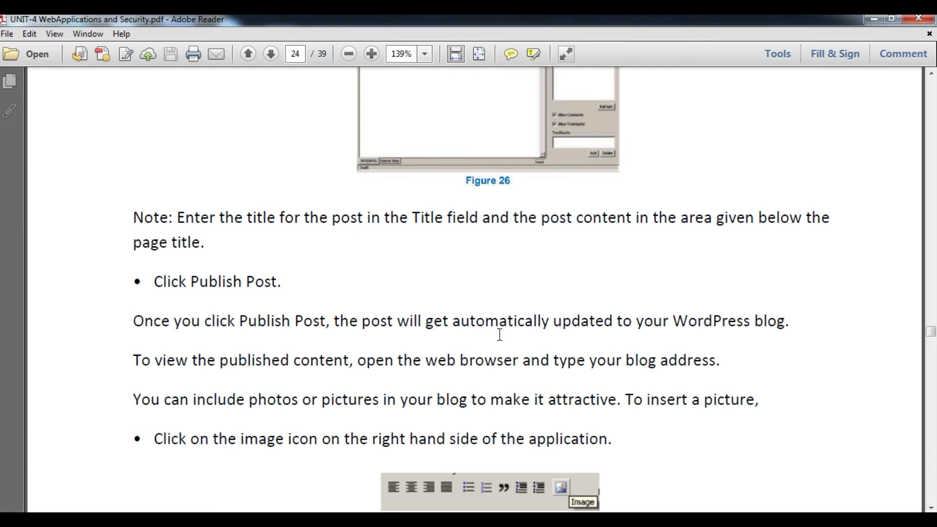
scroll(500, 334, down, 4)
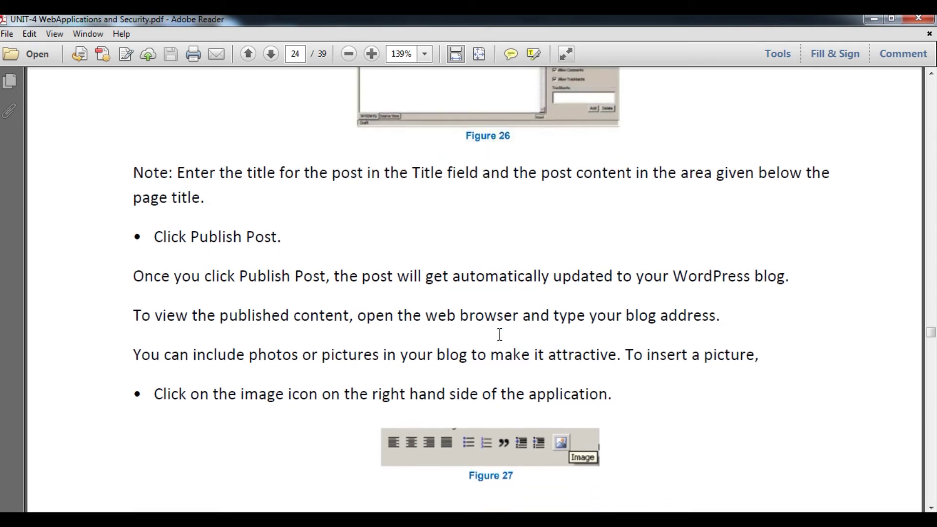
scroll(500, 334, down, 1)
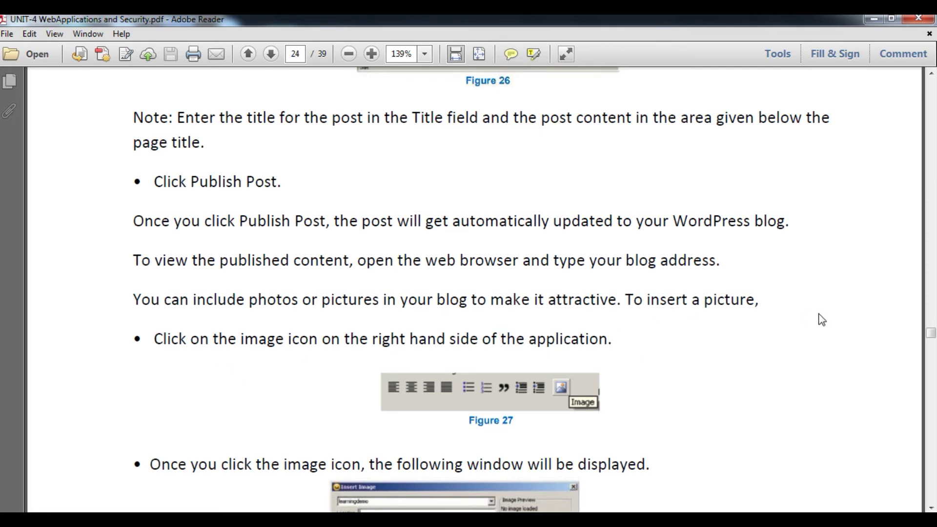
scroll(821, 319, down, 2)
scroll(821, 320, down, 3)
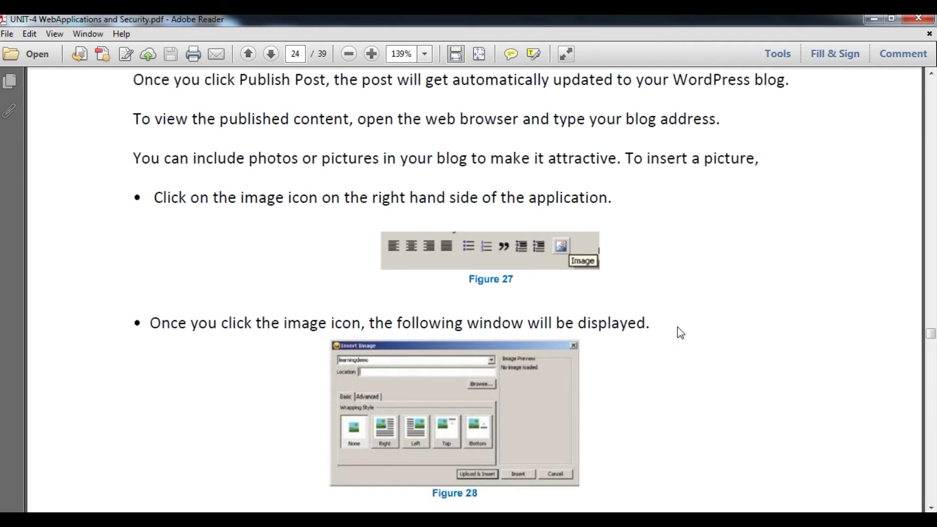
scroll(677, 329, down, 2)
scroll(677, 330, down, 2)
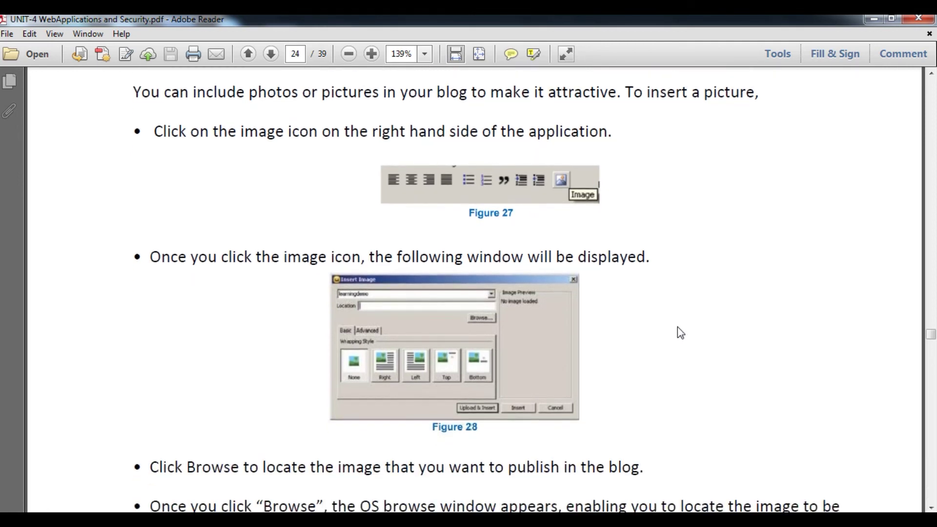
scroll(677, 327, down, 1)
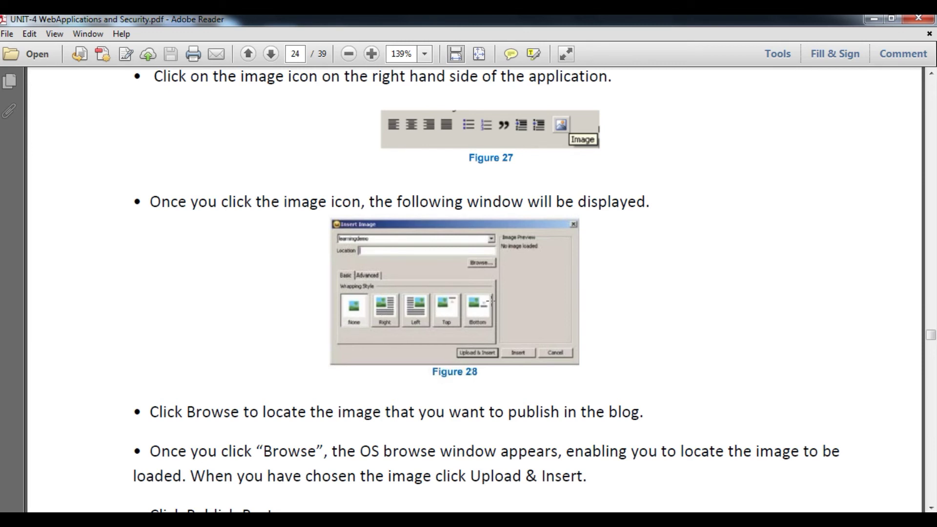
scroll(613, 294, down, 2)
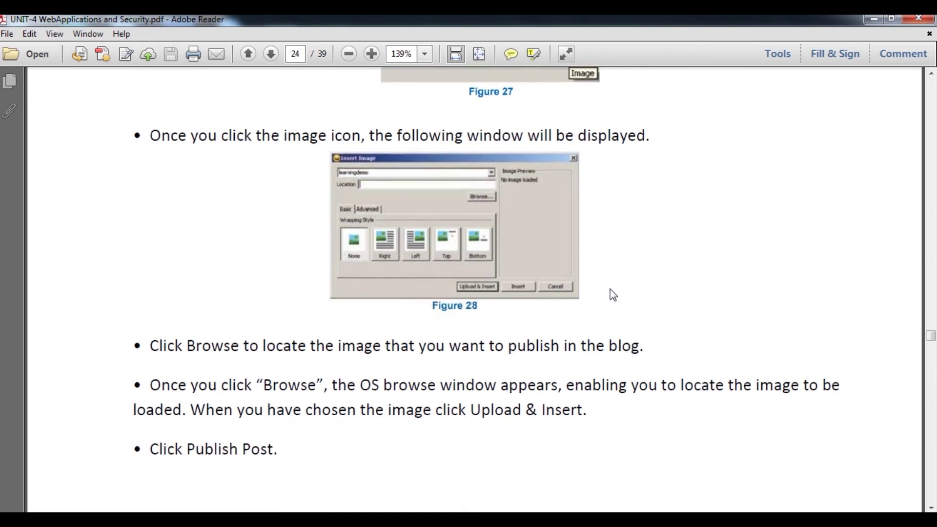
scroll(613, 295, down, 2)
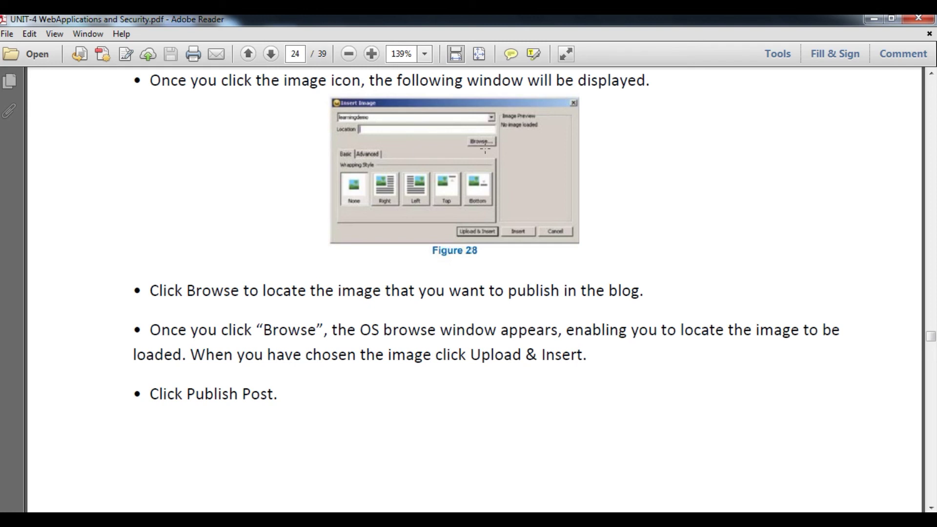
scroll(484, 148, down, 3)
scroll(485, 149, down, 3)
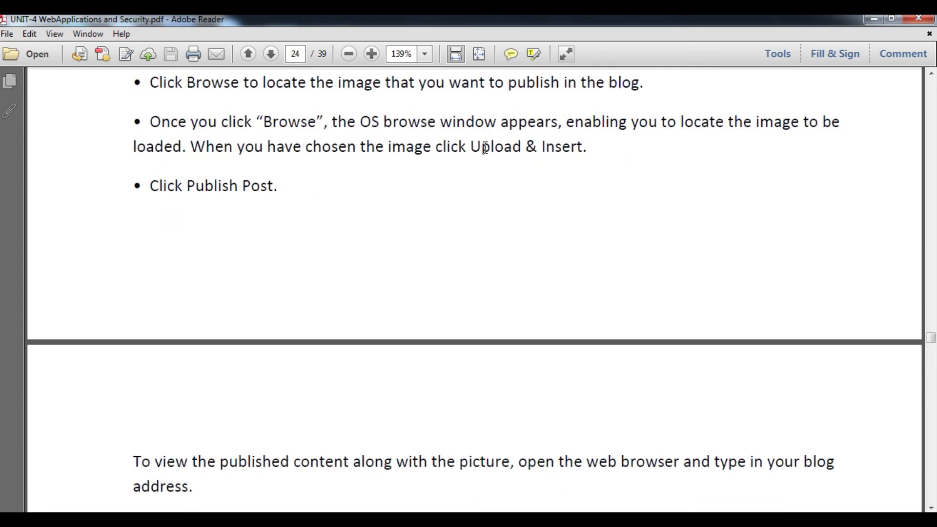
scroll(484, 149, down, 2)
scroll(485, 149, down, 1)
scroll(485, 149, down, 2)
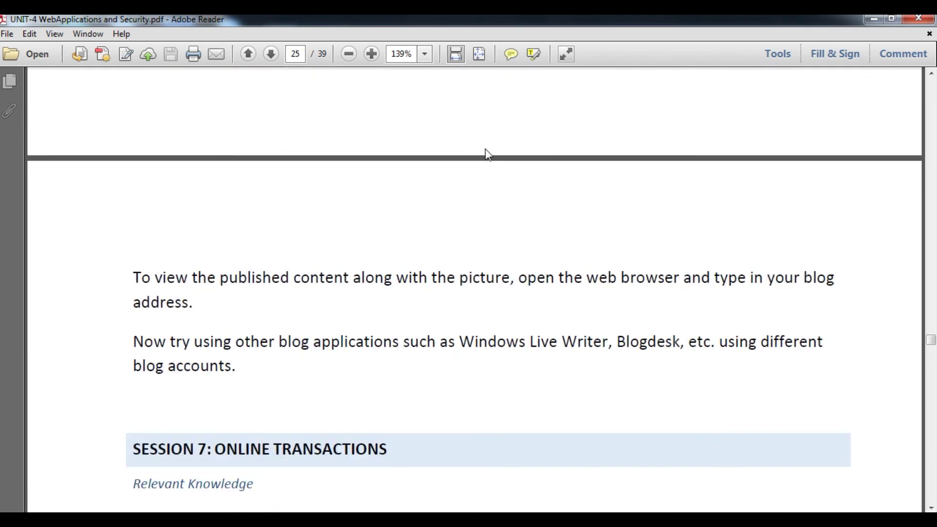
scroll(485, 149, down, 1)
scroll(485, 149, up, 1)
scroll(485, 148, up, 1)
scroll(486, 149, up, 1)
scroll(486, 148, up, 1)
scroll(486, 148, up, 1)
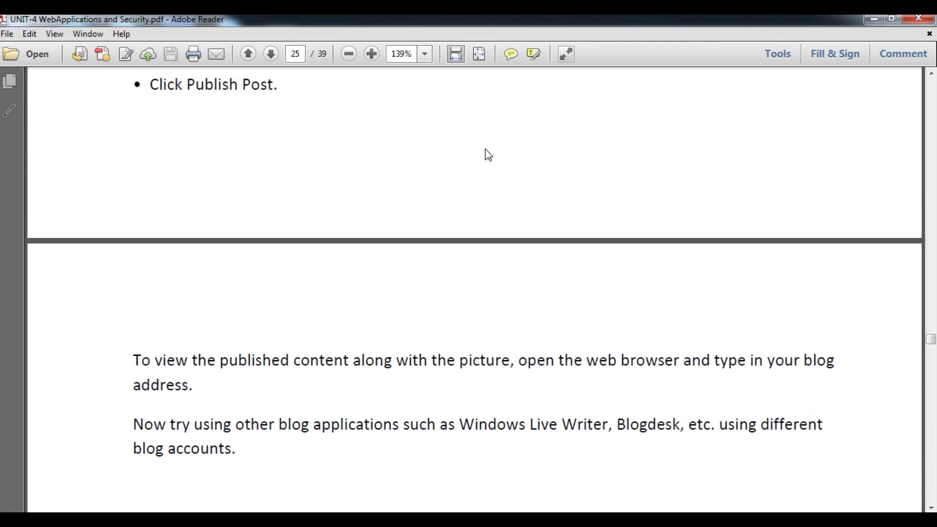